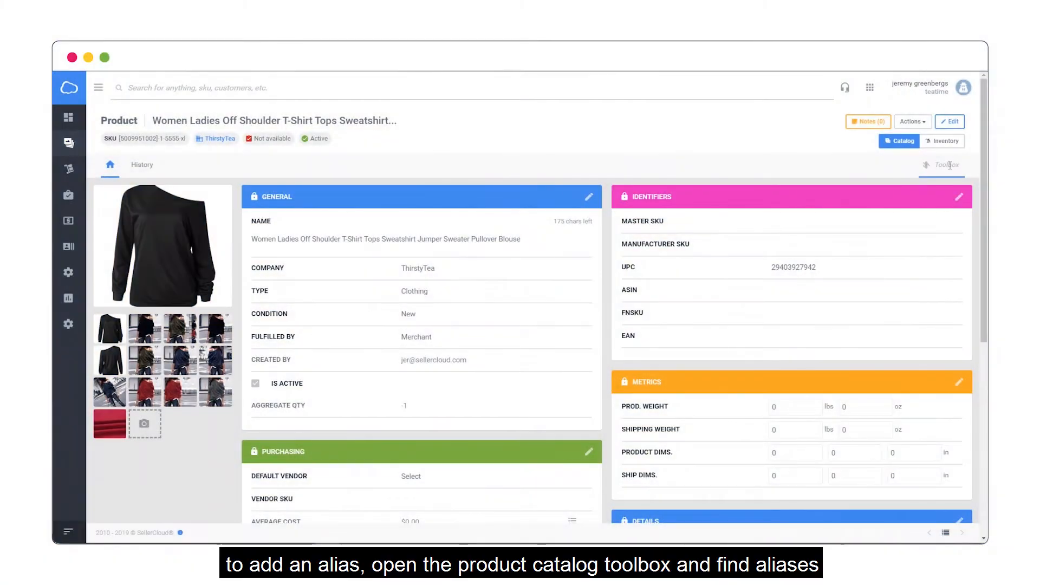
# Search the product's toolbox for "alia" and open its Aliases page
pyautogui.click(950, 164)
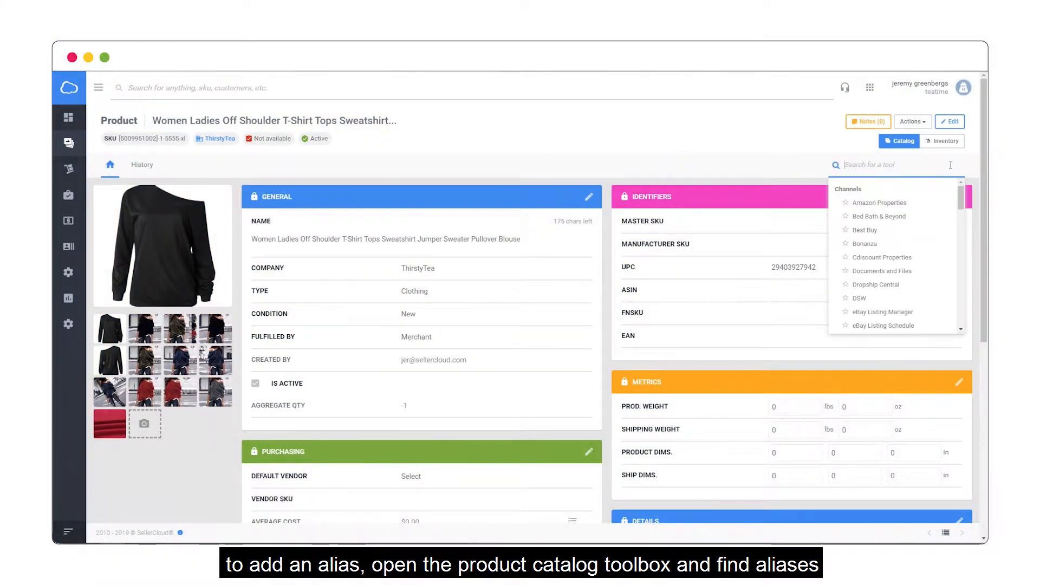
pyautogui.write('alia')
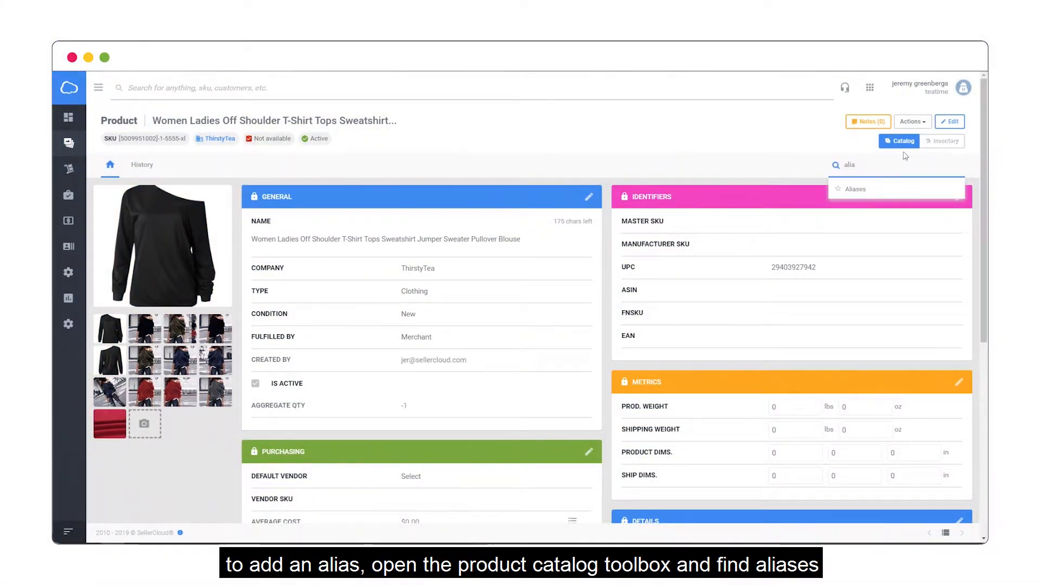
pyautogui.click(861, 190)
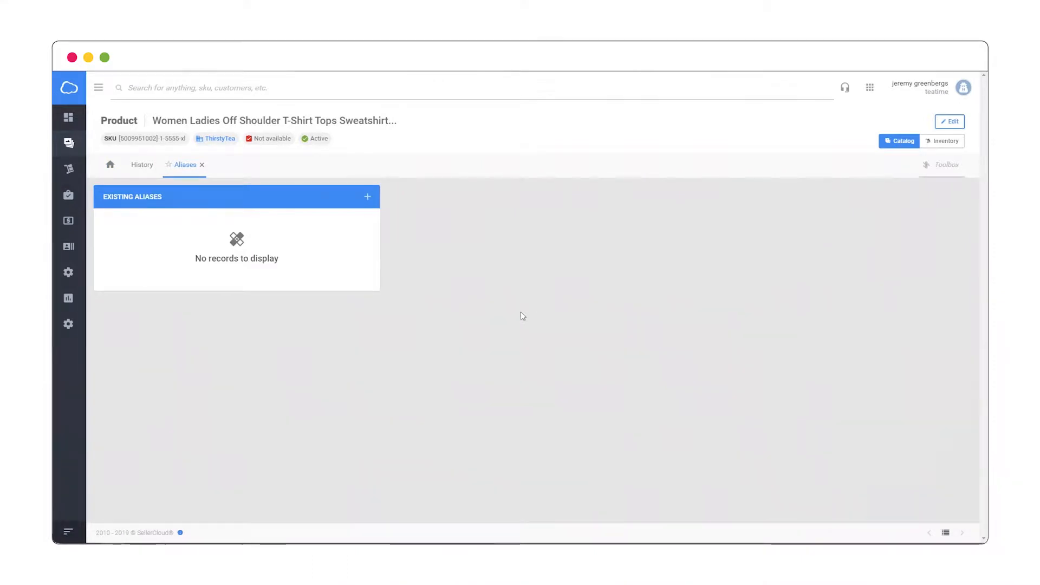
# Add the alias 235765921 to the Women Ladies Off Shoulder sweatshirt product
pyautogui.click(368, 198)
pyautogui.click(532, 121)
pyautogui.write('235765921')
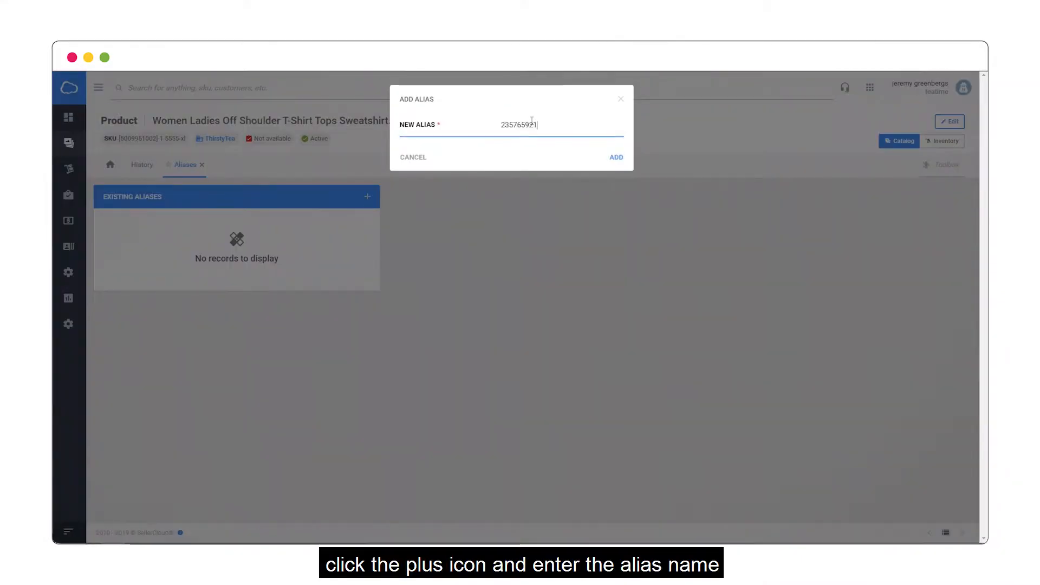
pyautogui.click(616, 158)
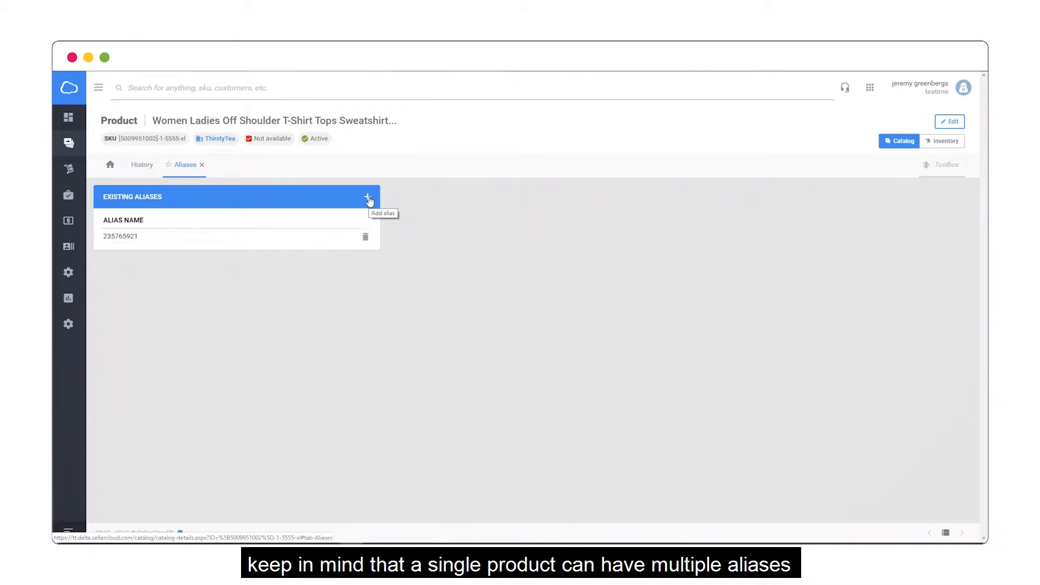
# Add a second alias, 439165007, to the same sweatshirt product
pyautogui.click(368, 199)
pyautogui.write('439165007')
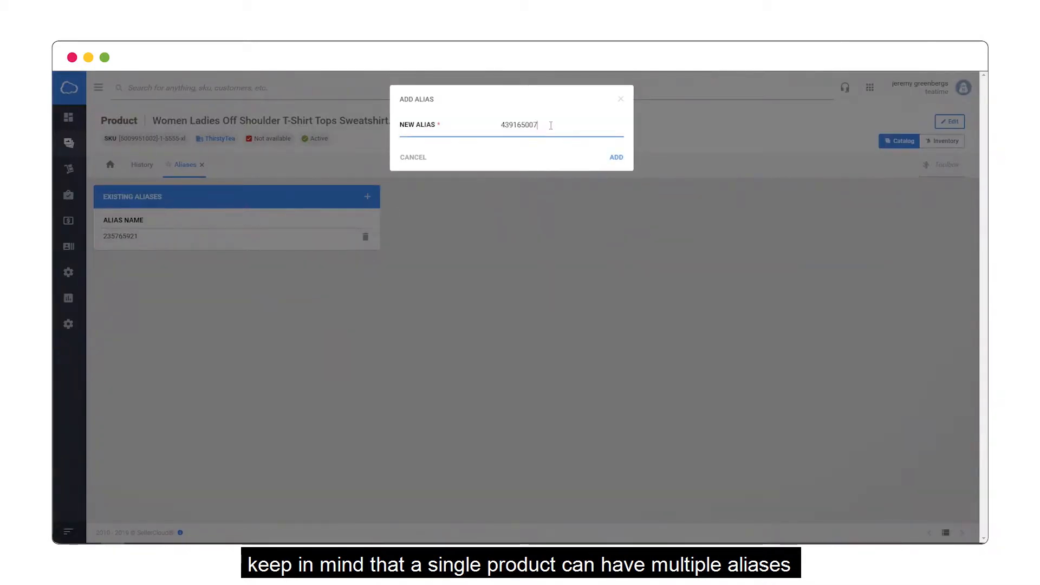
pyautogui.click(617, 158)
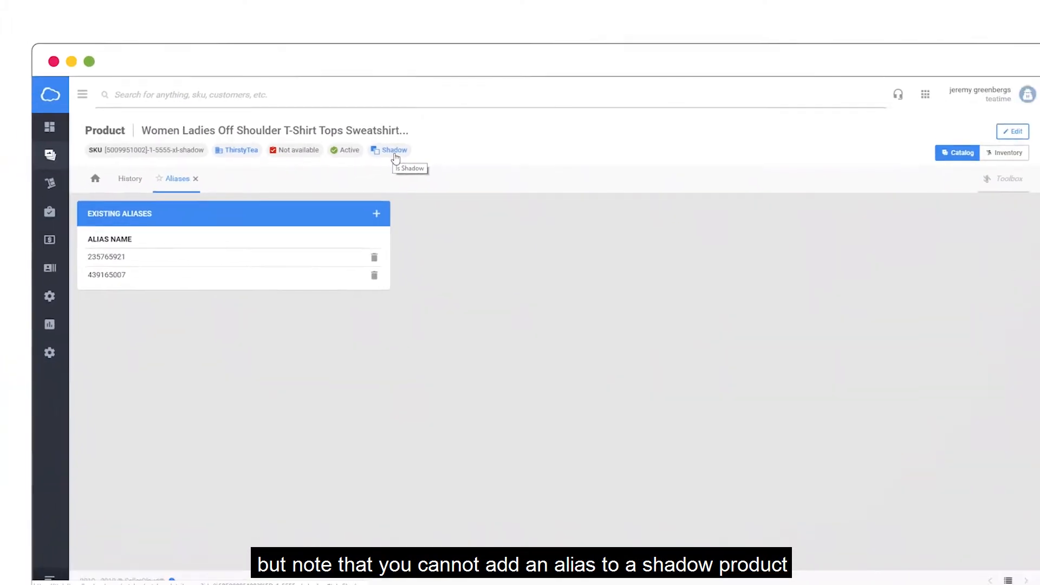
# Go from the shadow product's add-alias attempt to its parent product and add the alias 539035114 there
pyautogui.click(376, 214)
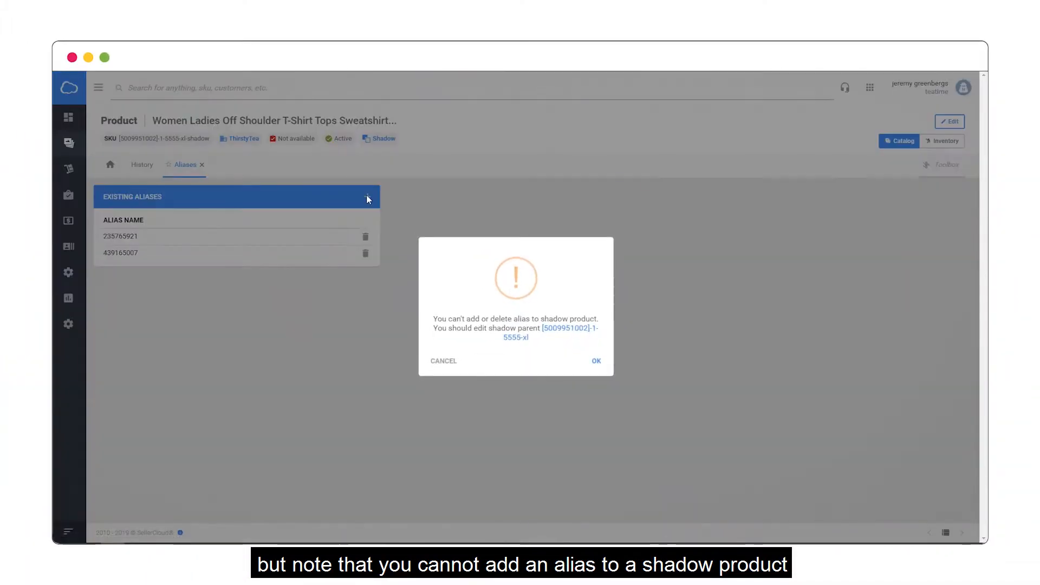
pyautogui.click(562, 333)
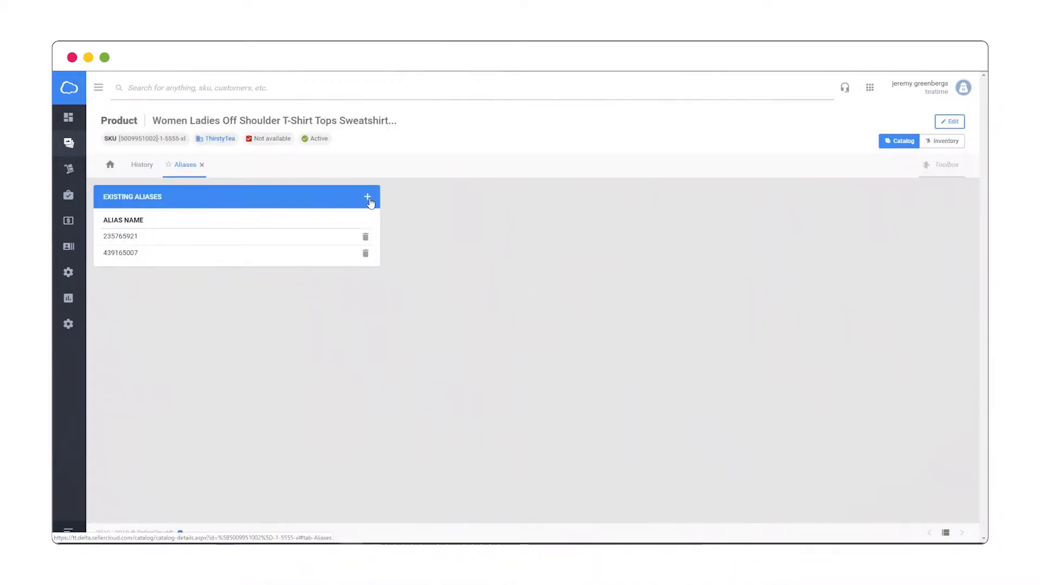
pyautogui.click(369, 198)
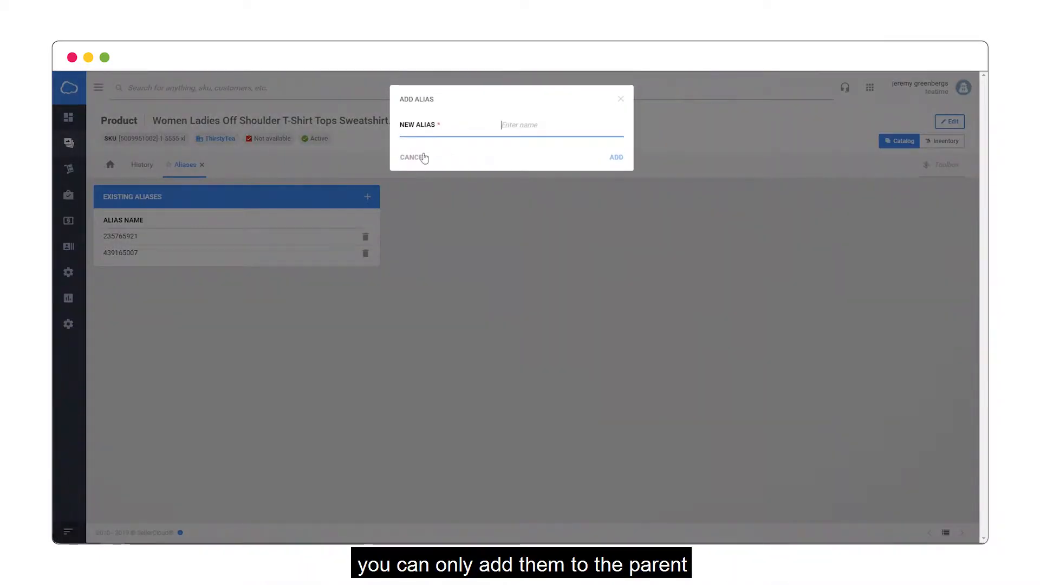
pyautogui.write('539035114')
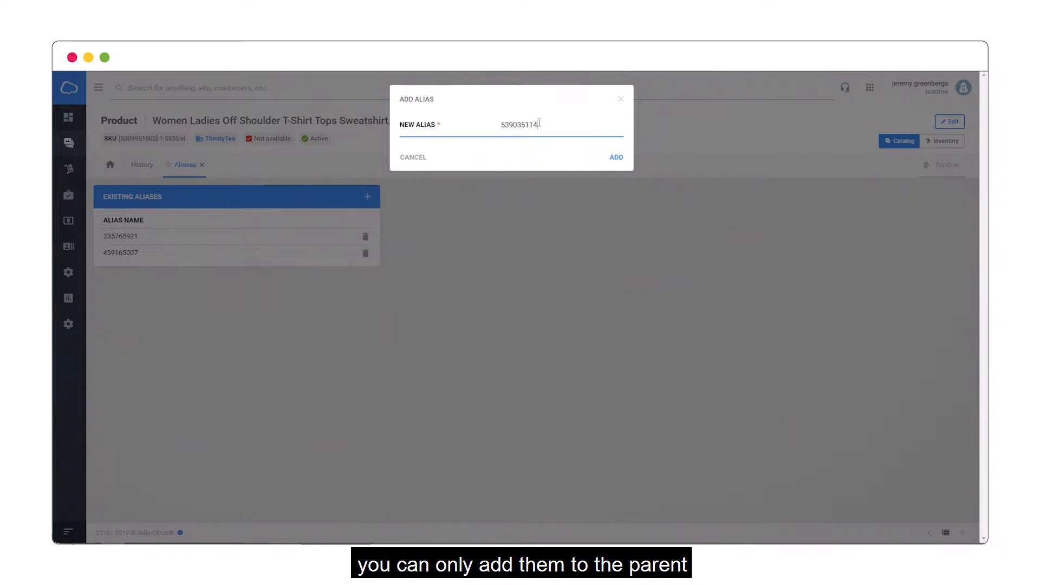
pyautogui.click(616, 158)
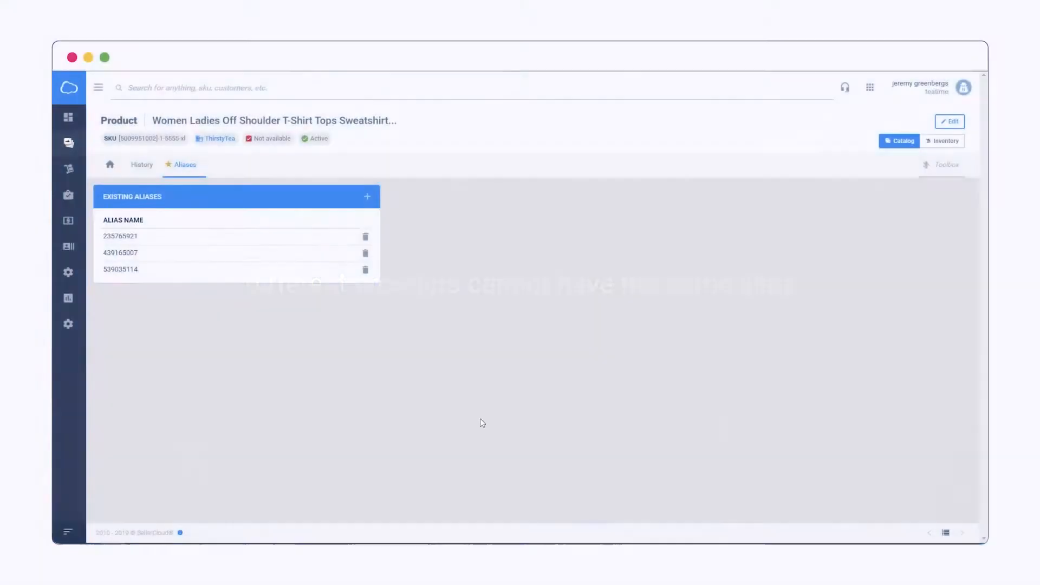
# Copy the alias 235765921 from the sweatshirt product and try to add it to the 6" Vinyl PSA Face DA Sanding Pad product
pyautogui.moveTo(128, 237); pyautogui.dragTo(103, 237)
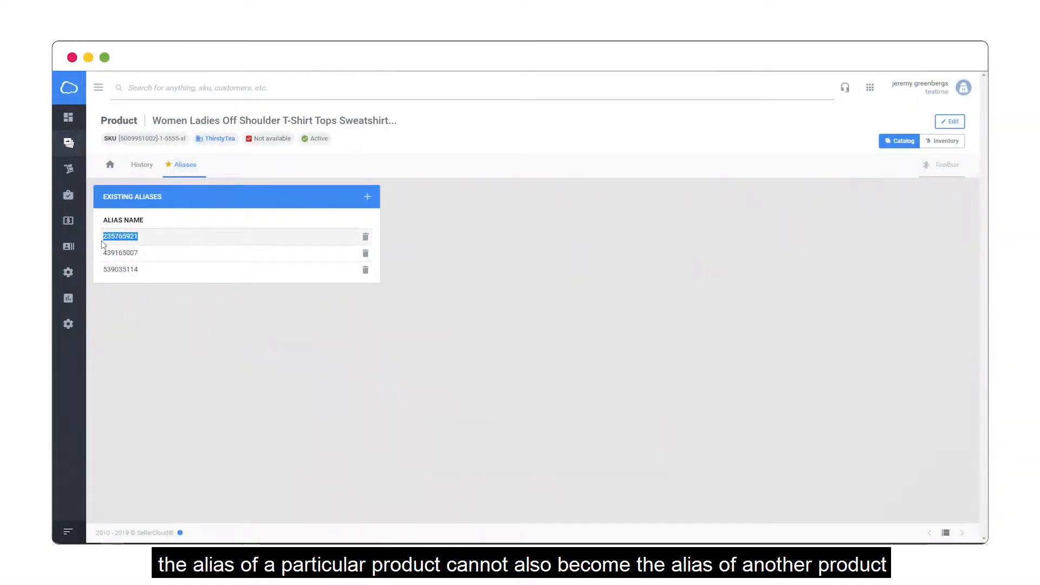
pyautogui.rightClick(134, 242)
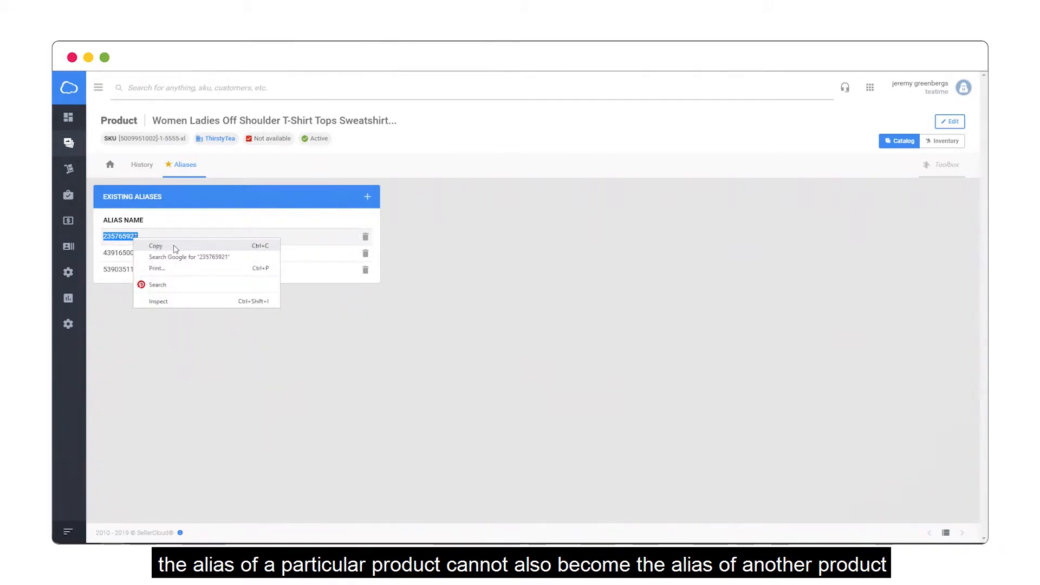
pyautogui.click(156, 246)
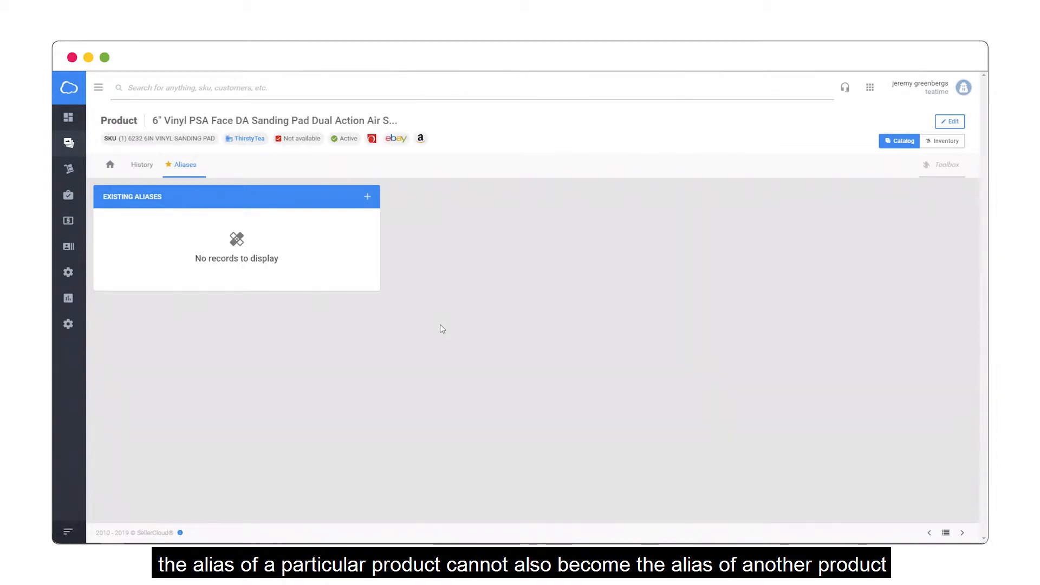
pyautogui.click(367, 197)
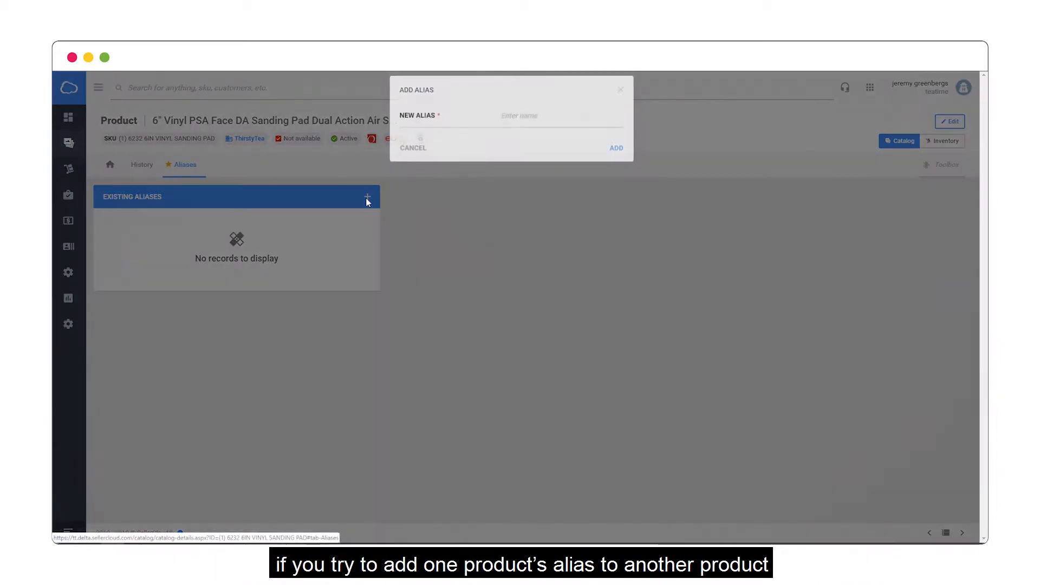
pyautogui.rightClick(512, 125)
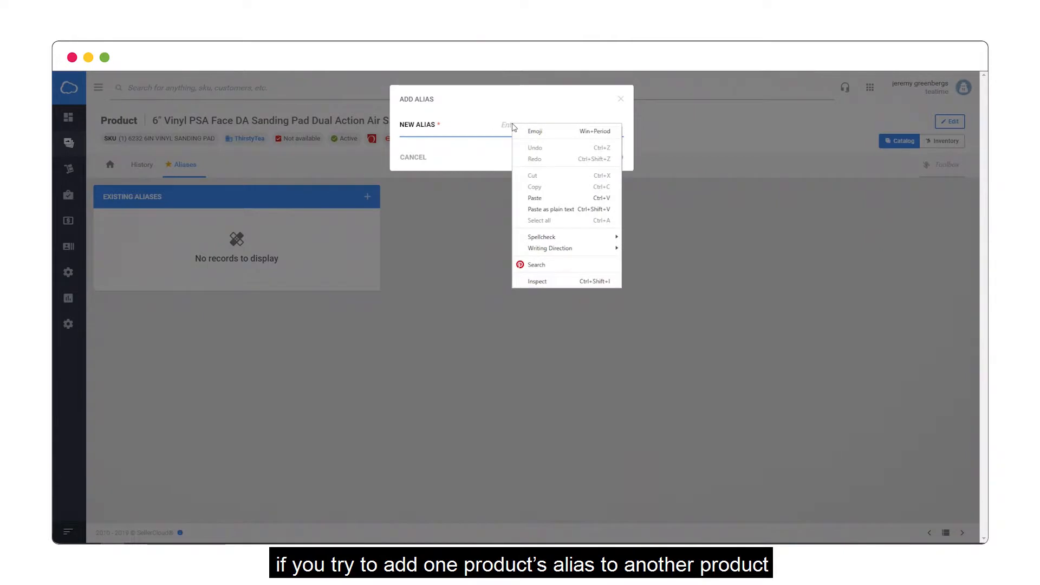
pyautogui.click(549, 200)
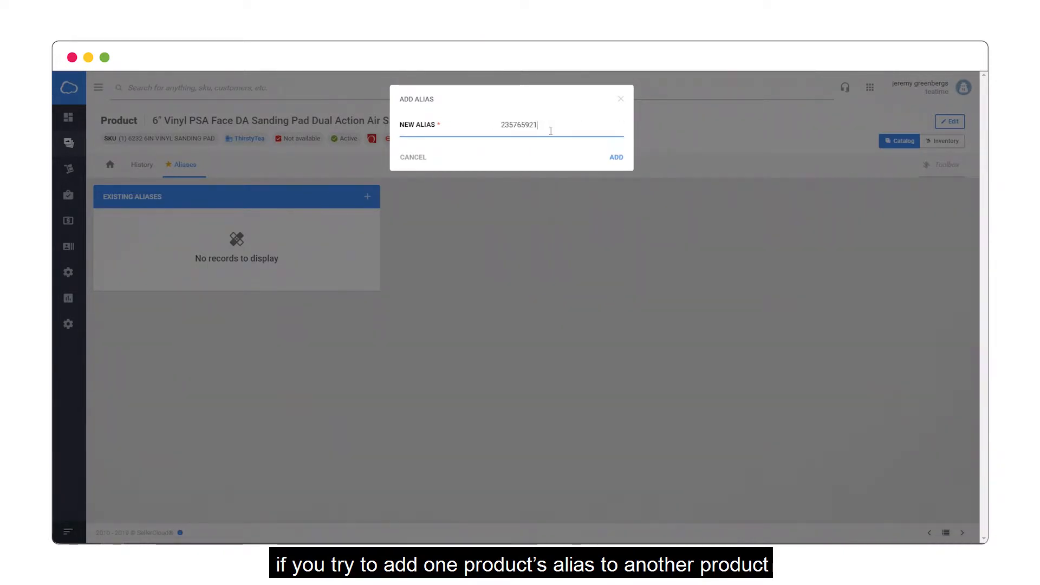
pyautogui.click(613, 158)
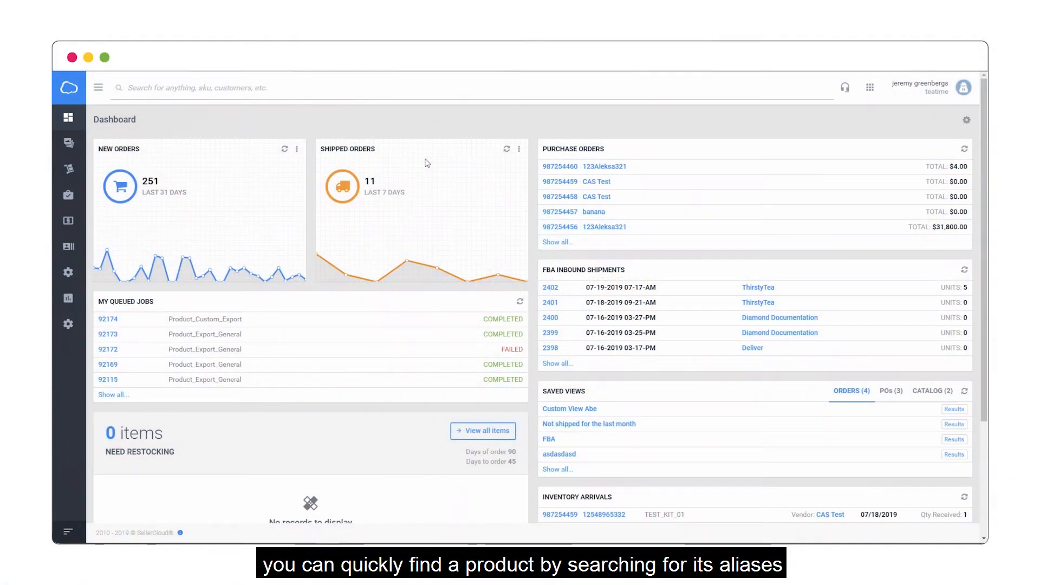
# Search everything for the alias 235765921, open the matching catalog product and check its existing aliases
pyautogui.click(272, 90)
pyautogui.write('235765921')
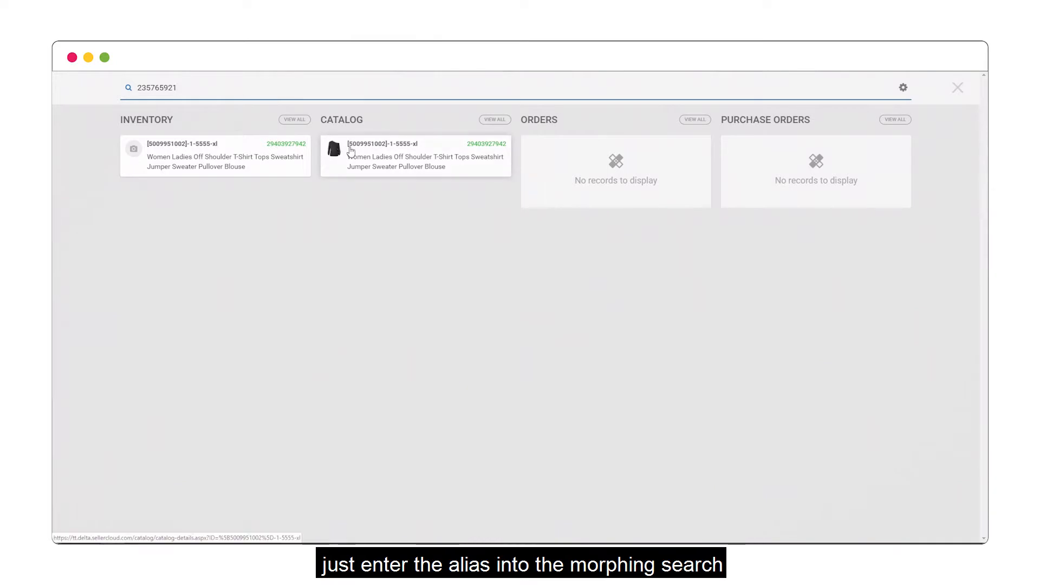
pyautogui.click(402, 152)
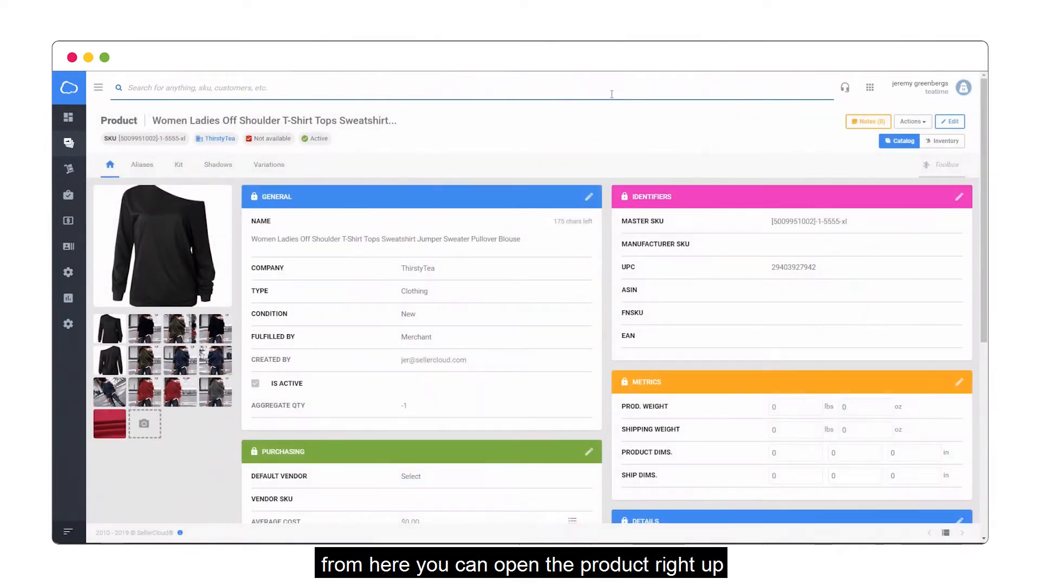
pyautogui.click(147, 170)
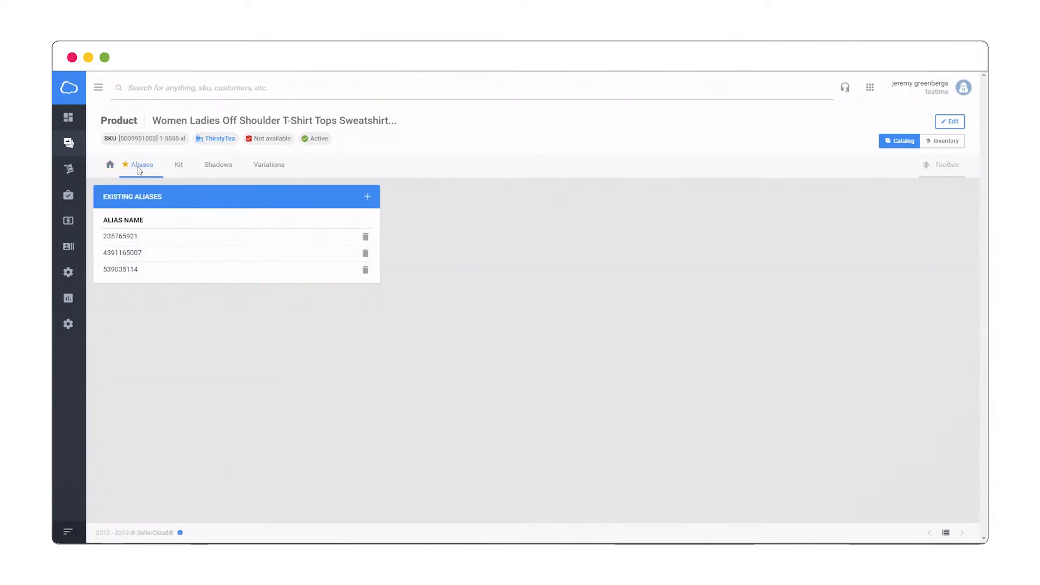
pyautogui.click(109, 167)
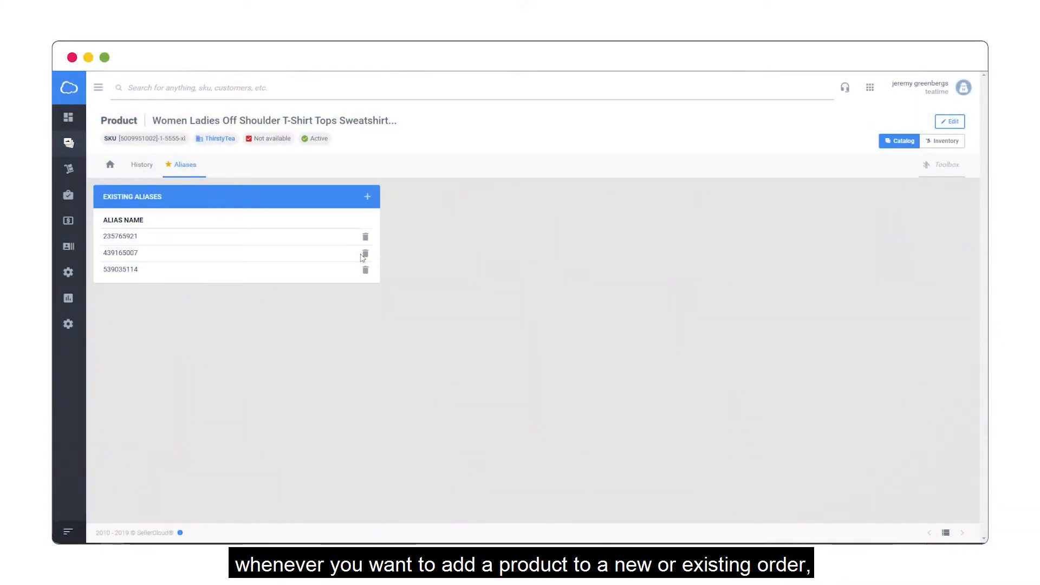
# Copy the sweatshirt's alias 235765921 and search for it among the products to add to the new retail order
pyautogui.moveTo(146, 237); pyautogui.dragTo(110, 239)
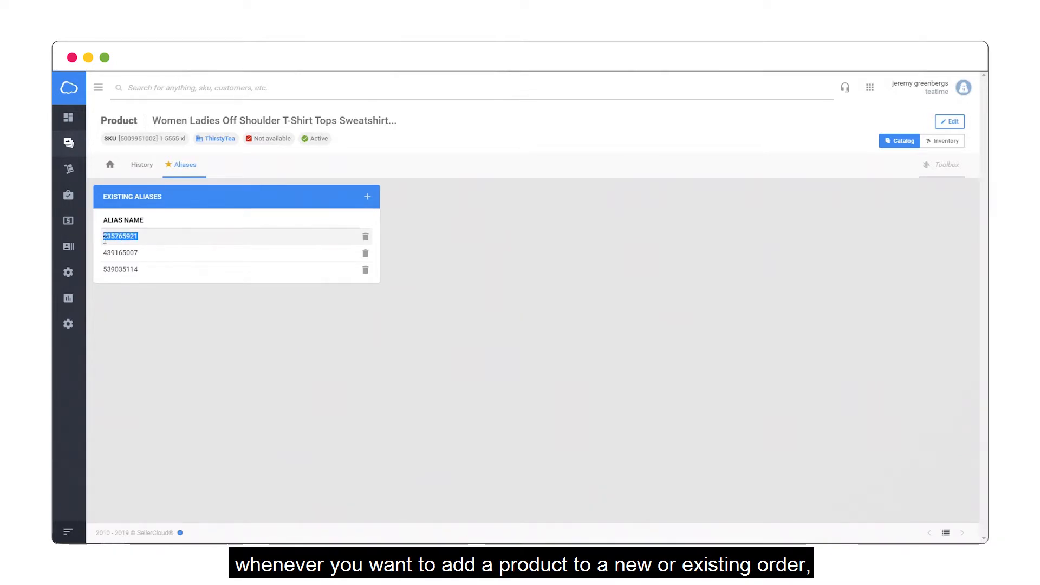
pyautogui.rightClick(104, 239)
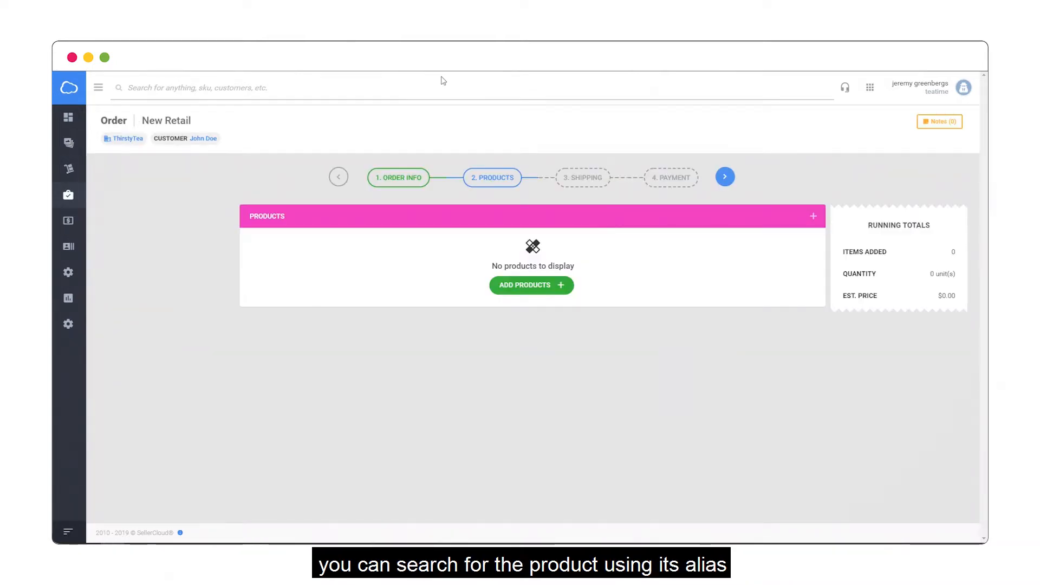
pyautogui.click(529, 279)
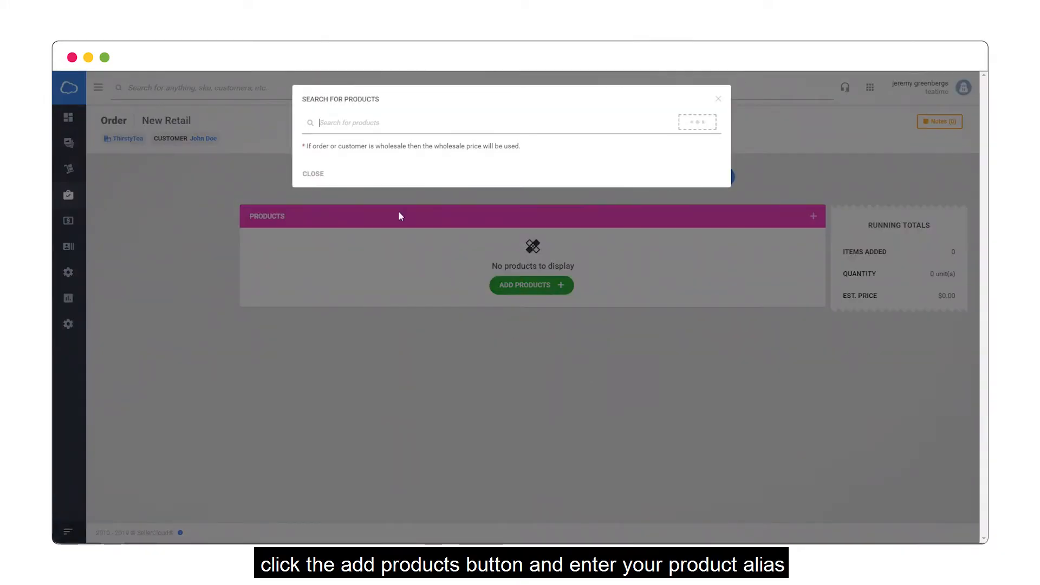
pyautogui.rightClick(364, 123)
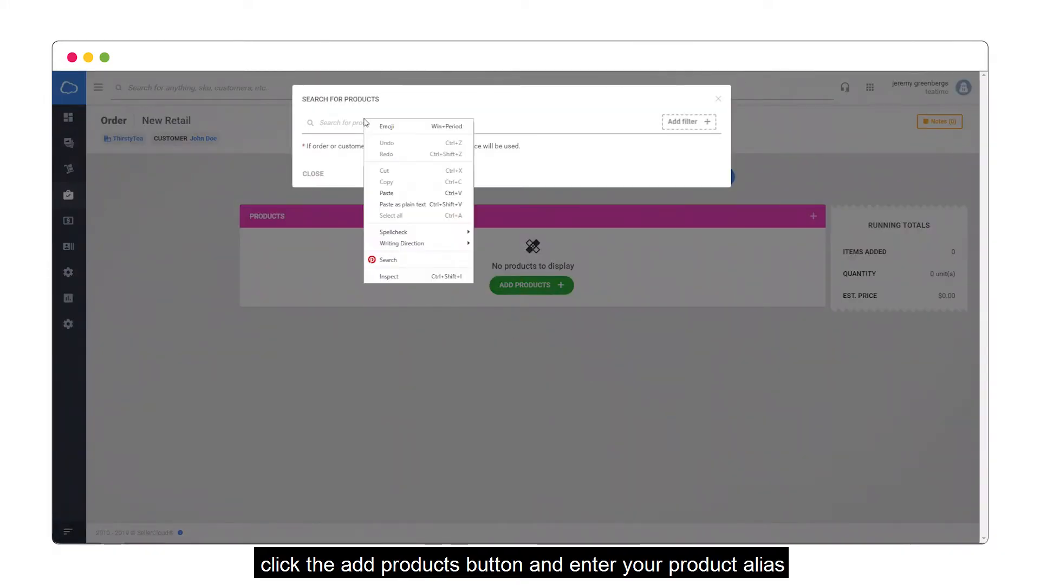
pyautogui.click(401, 193)
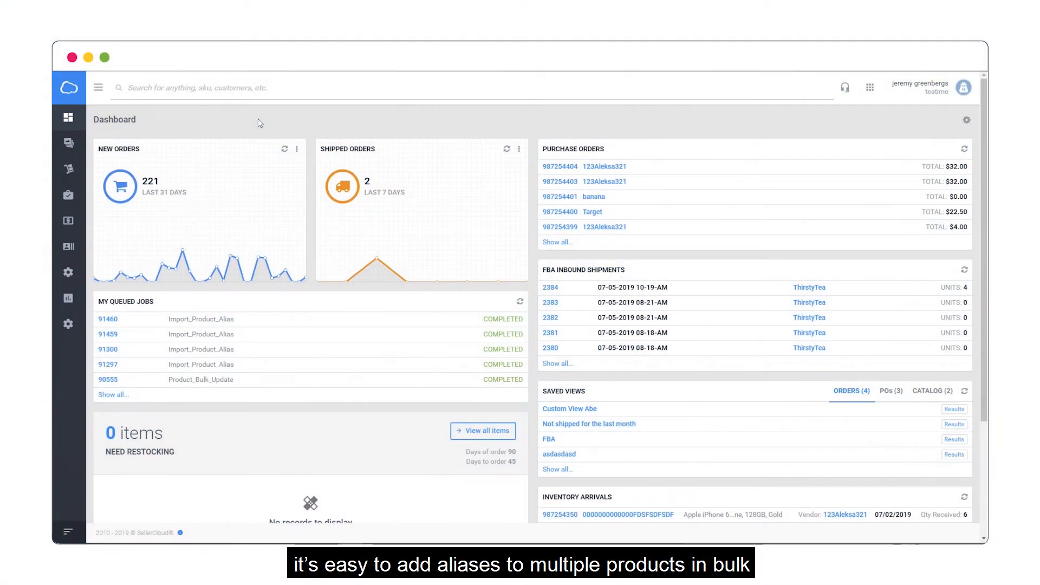
# Open the catalog's product info import page, search the import types for "alias" and choose Import Product Alias
pyautogui.moveTo(67, 146)
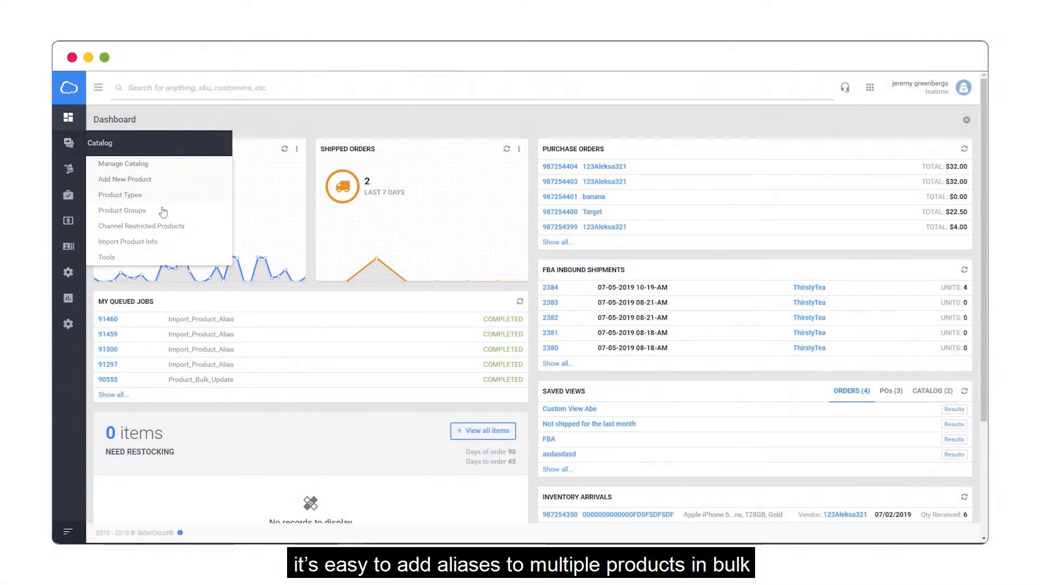
pyautogui.click(152, 245)
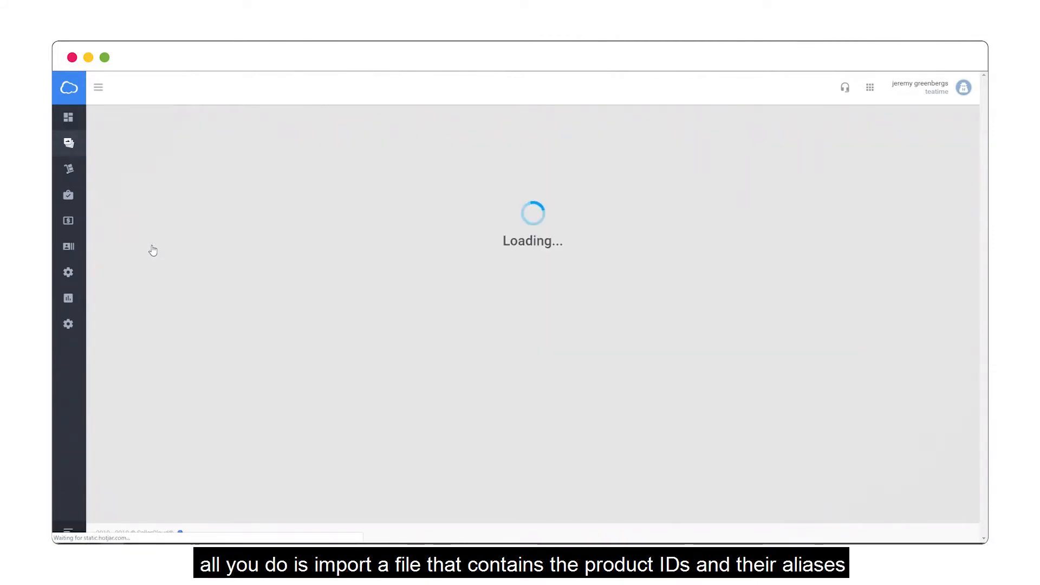
pyautogui.write('alias')
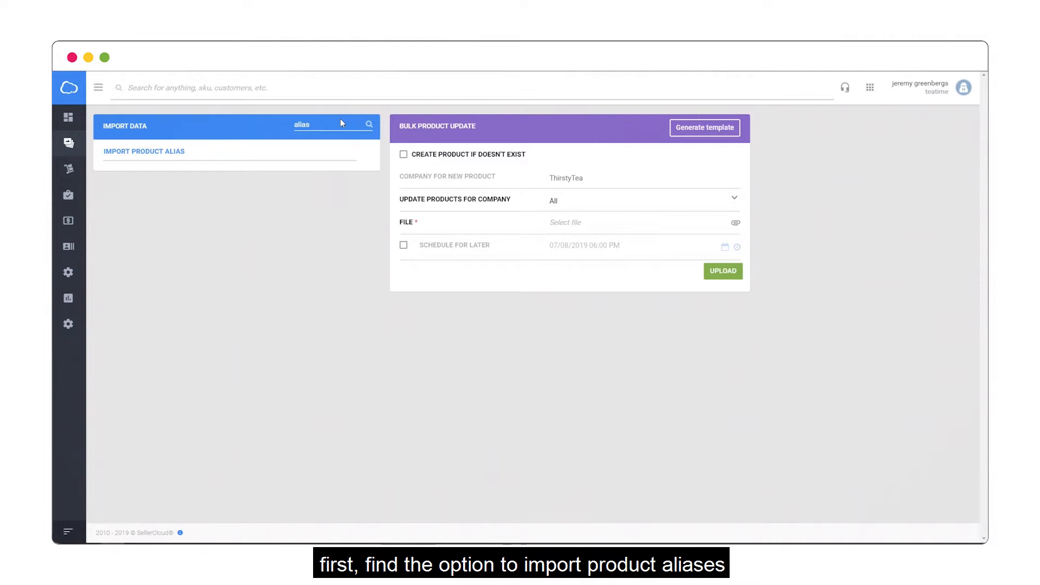
pyautogui.click(136, 153)
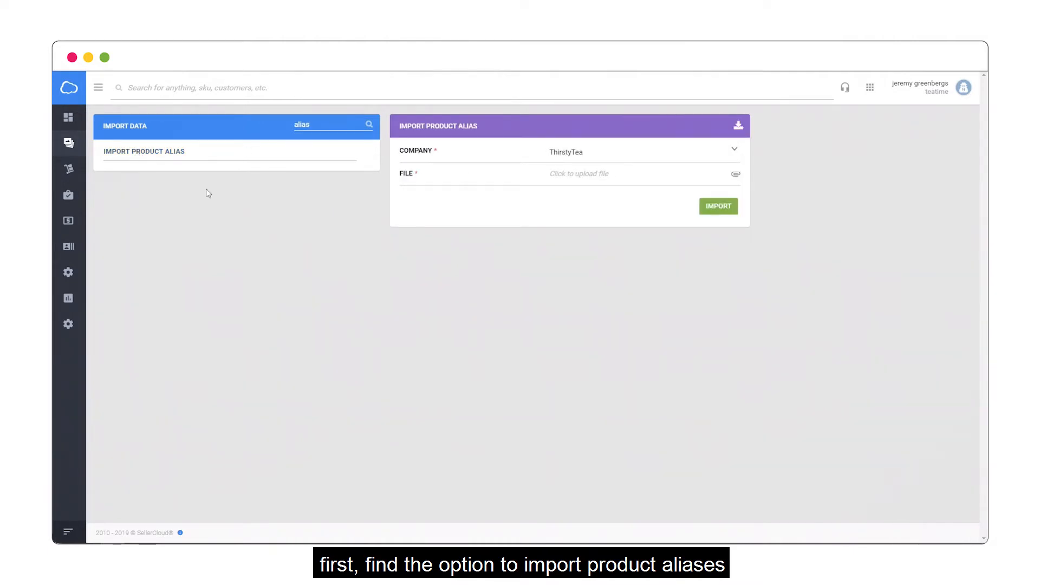
# Download the product alias import template in CSV format and open the downloaded file
pyautogui.click(738, 125)
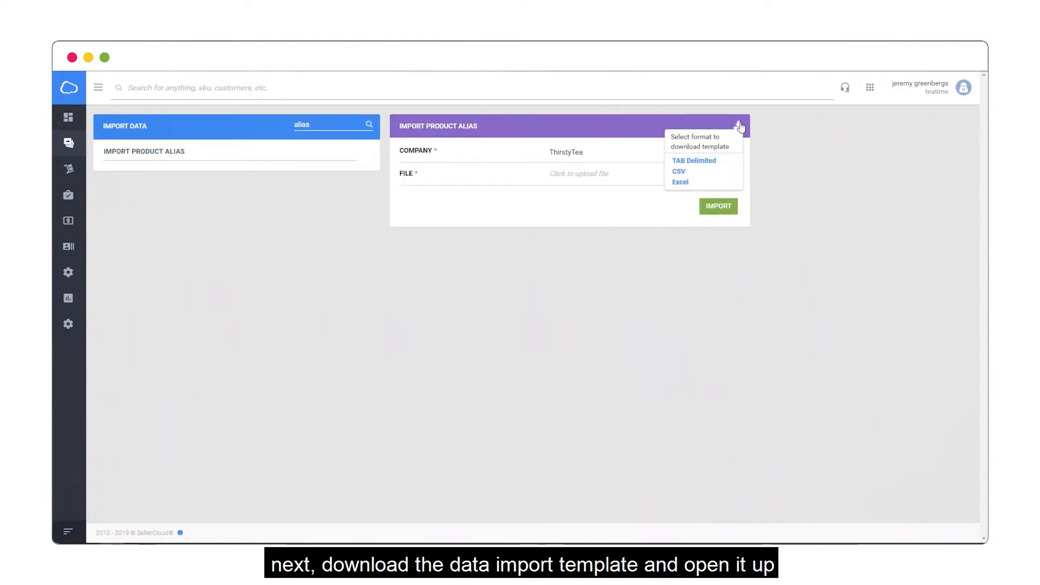
pyautogui.click(679, 172)
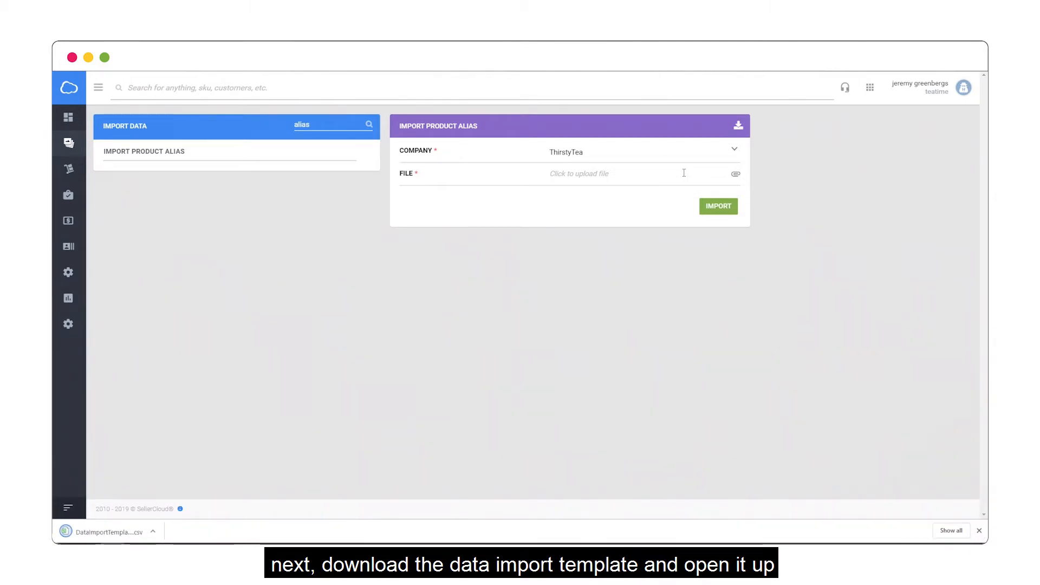
pyautogui.click(133, 531)
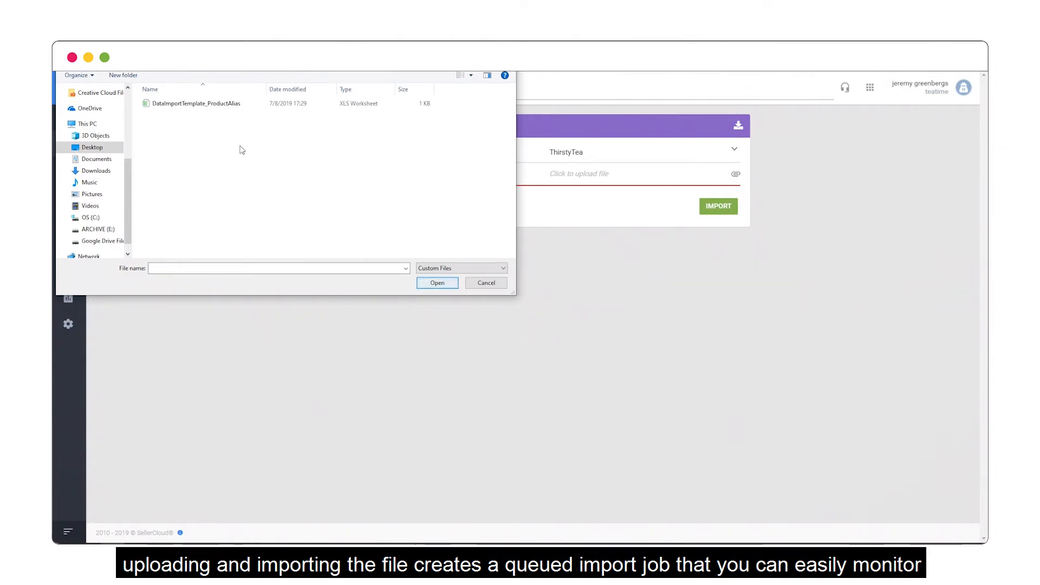
# Upload DataImportTemplate_ProductAlias for the company ThirstyTea, import the product aliases and open the scheduled import job to check its status
pyautogui.click(202, 105)
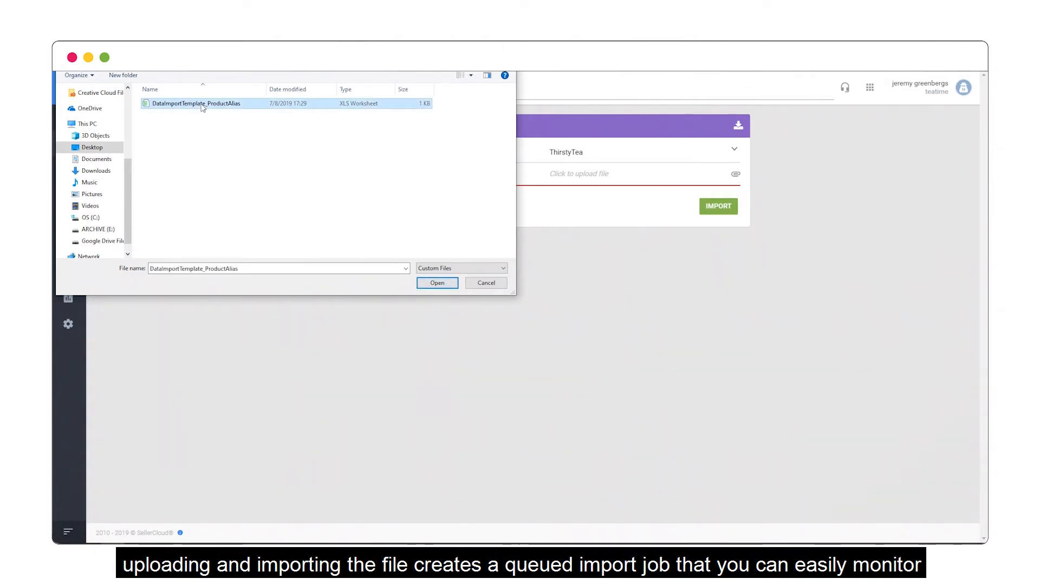
pyautogui.click(446, 286)
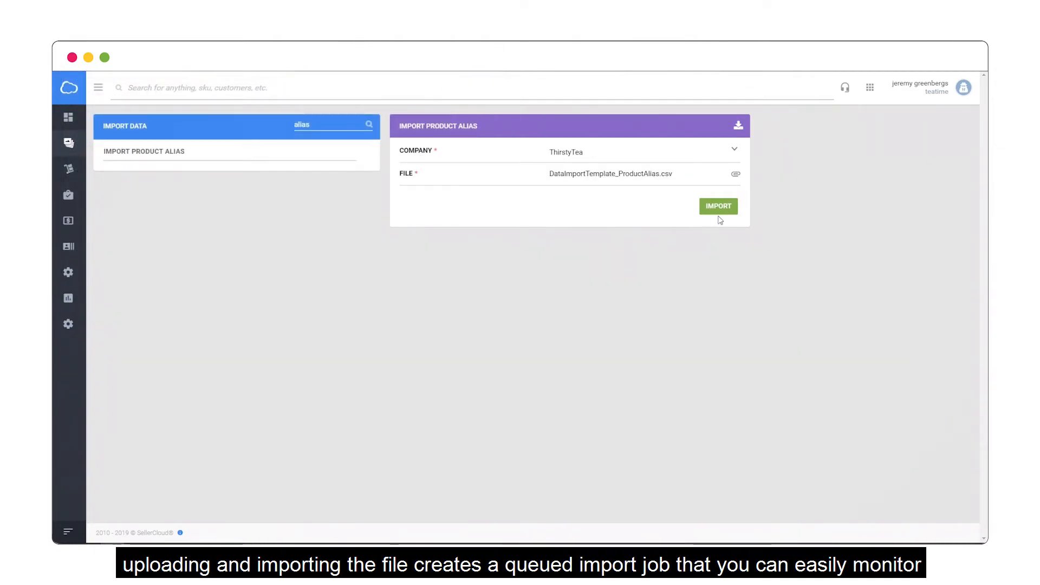
pyautogui.click(725, 208)
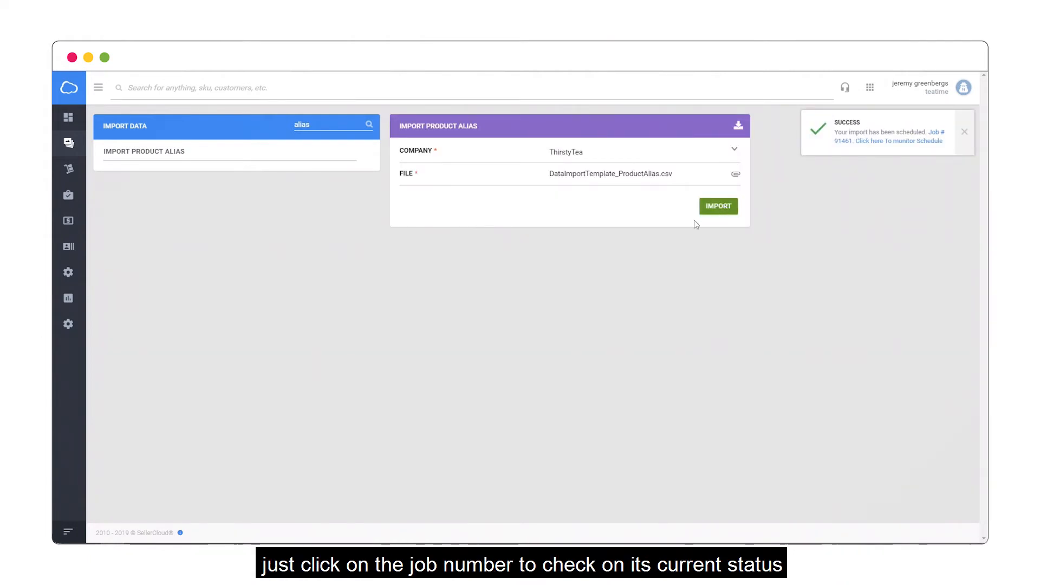
pyautogui.click(889, 144)
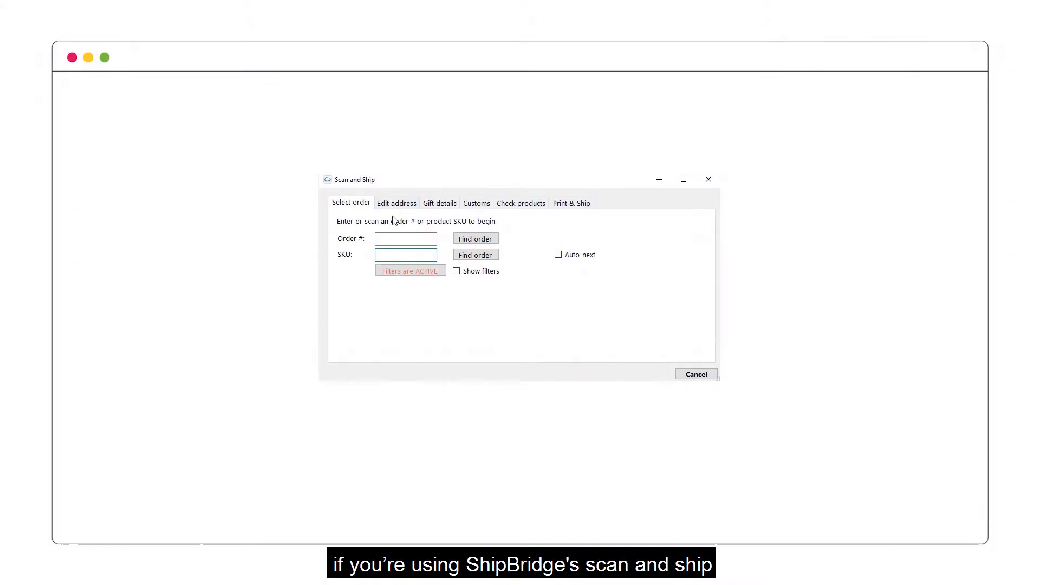
# In ShipBridge's Scan and Ship, find an order using Alias 123 as the SKU and check its product with the same alias
pyautogui.write('Alias 123')
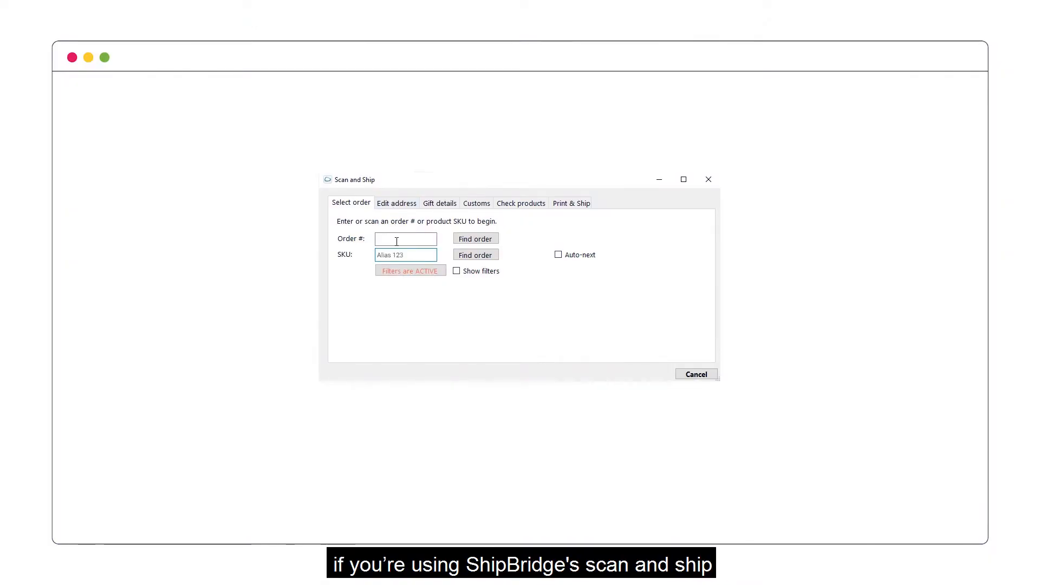
pyautogui.click(475, 255)
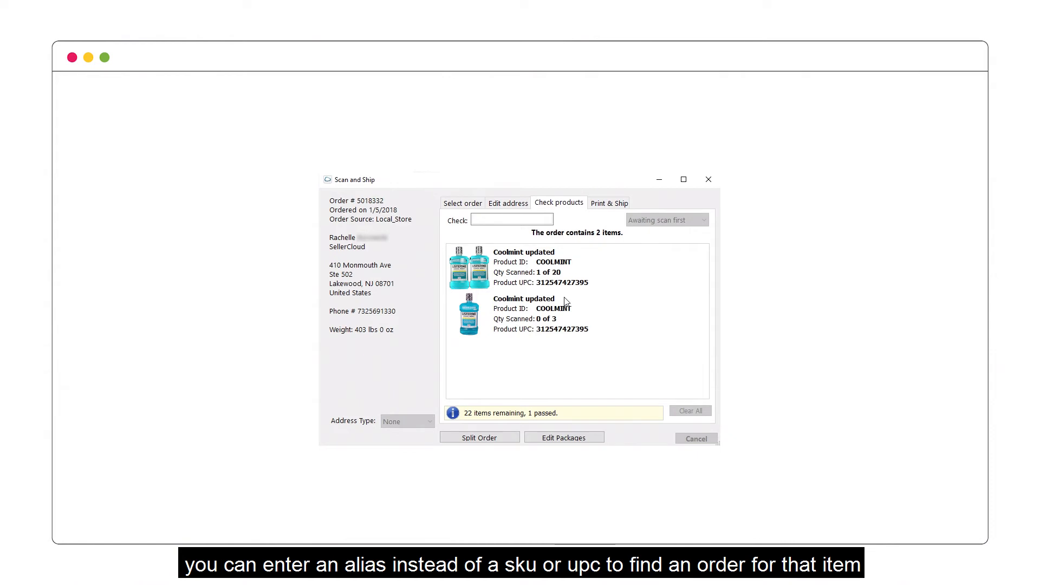
pyautogui.write('Alias 123')
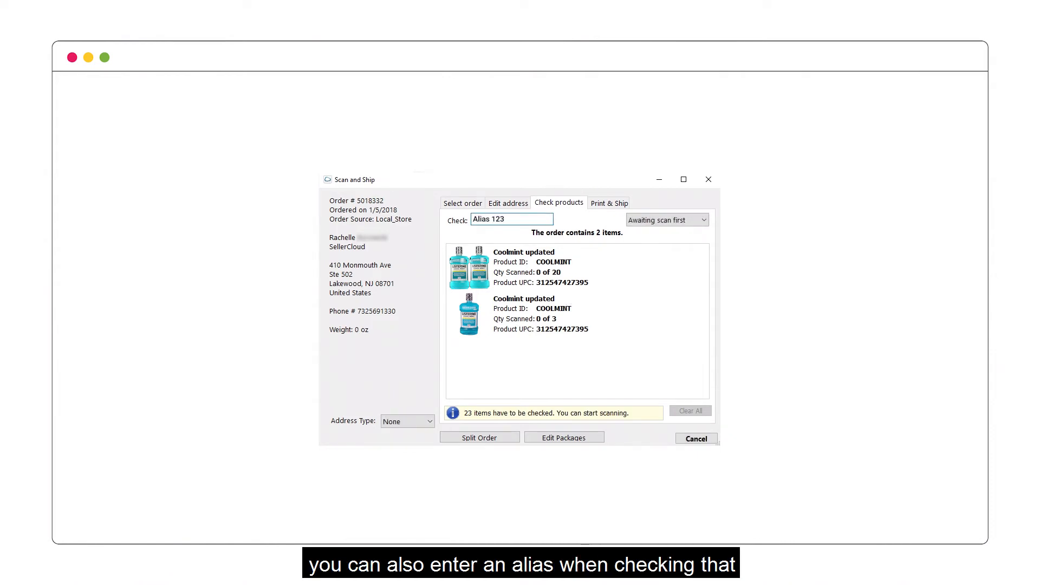
pyautogui.press('Return')
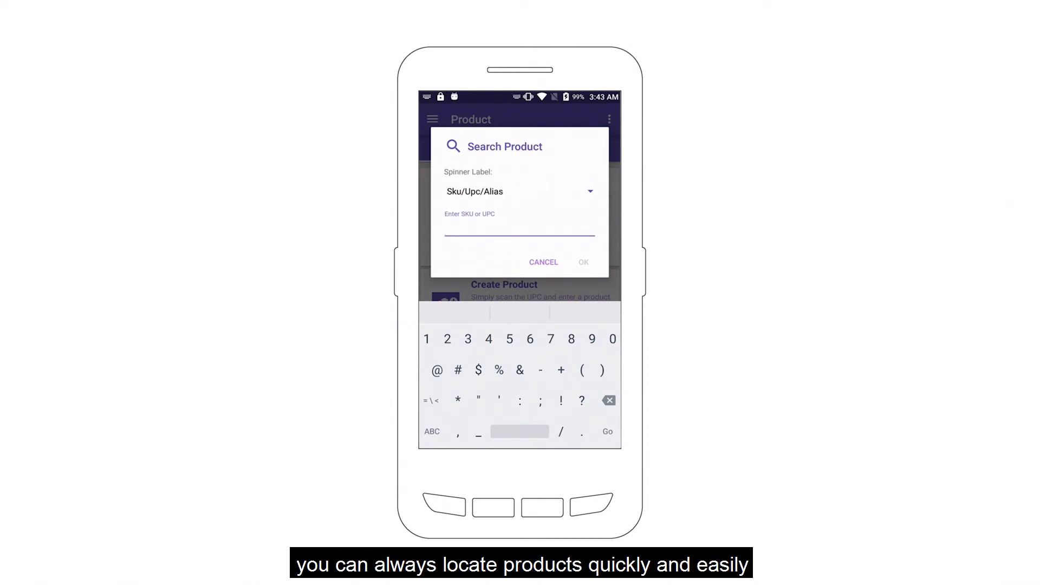
# In the mobile product app, search by Sku/Upc/Alias for the product with alias 235765921
pyautogui.write('235765921')
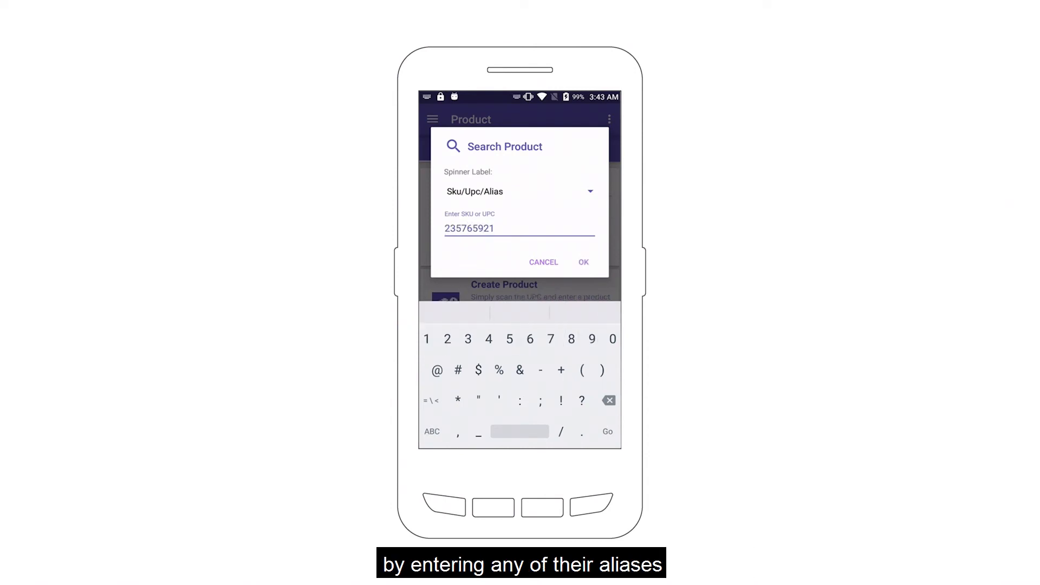
pyautogui.press('Return')
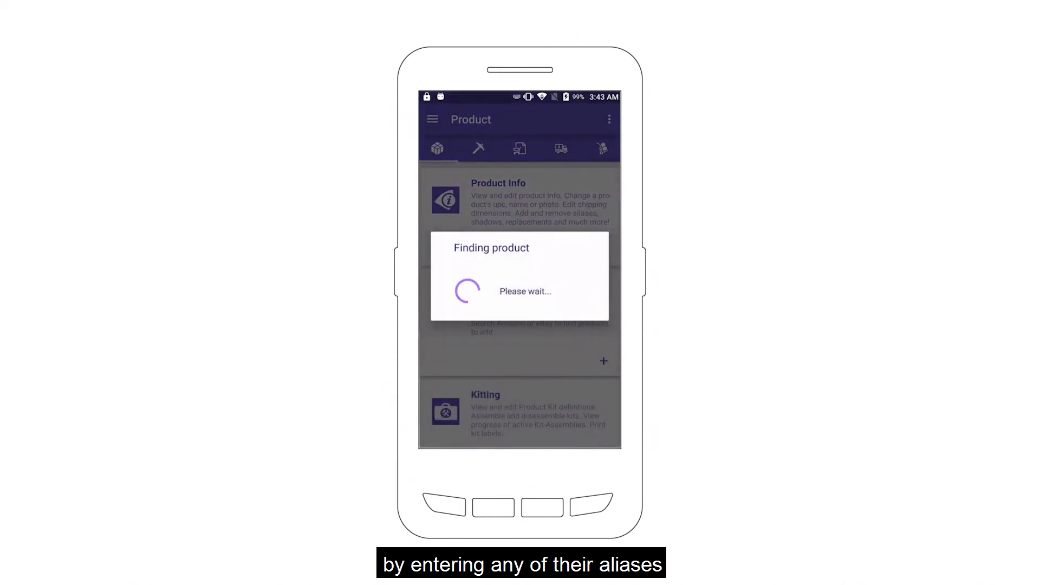